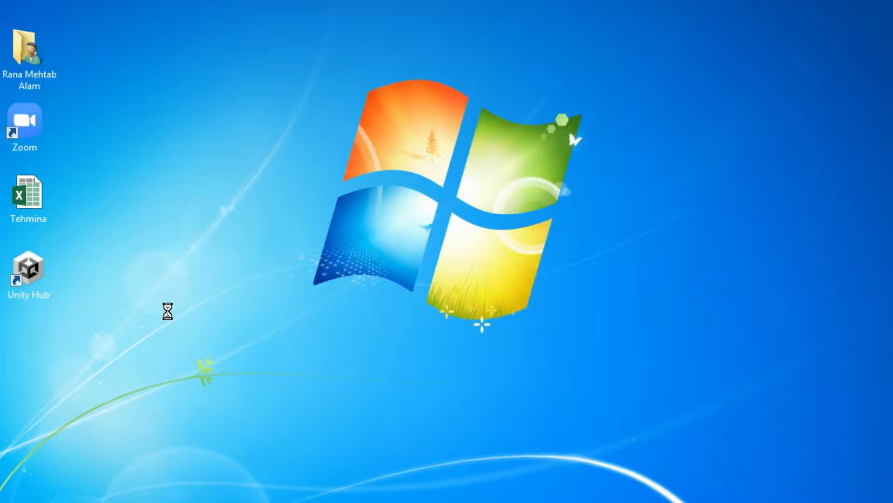
- Try the Normal margin preset (1" on every side) in a blank Word document and close Word
{"action": "key", "text": "super+r"}
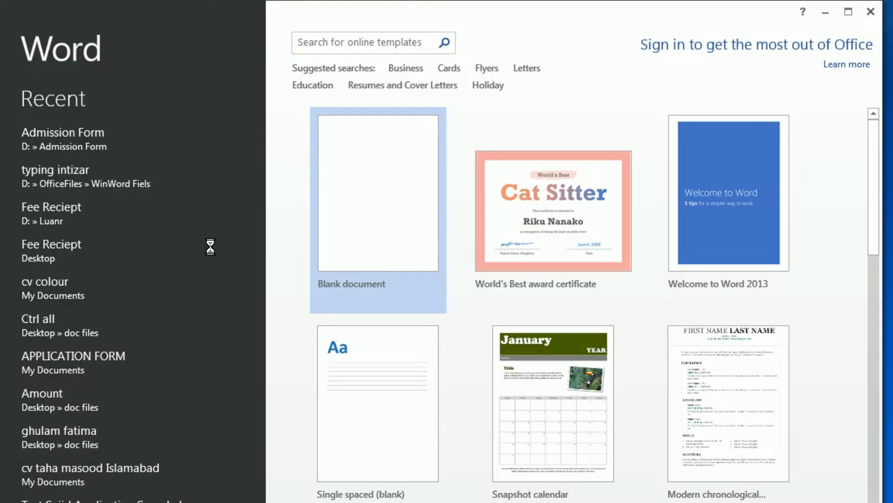
{"action": "left_click", "coordinate": [308, 210]}
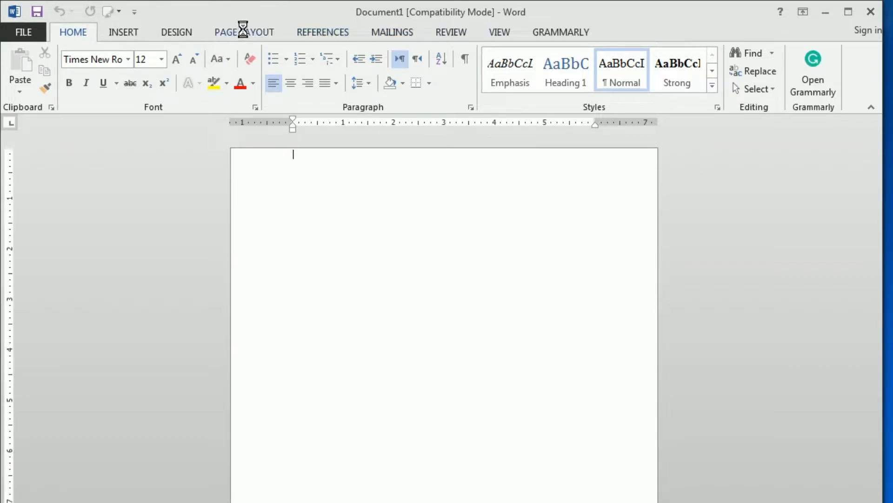
{"action": "left_click", "coordinate": [241, 30]}
{"action": "left_click", "coordinate": [21, 74]}
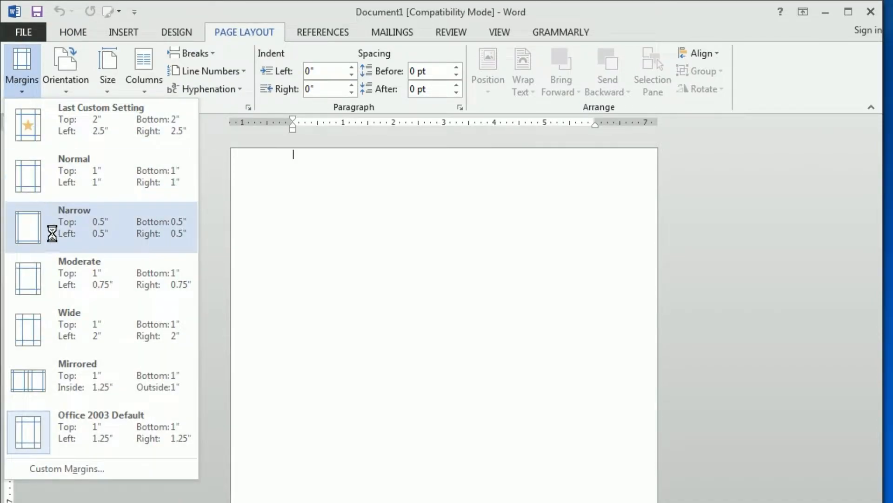
{"action": "left_click", "coordinate": [44, 173]}
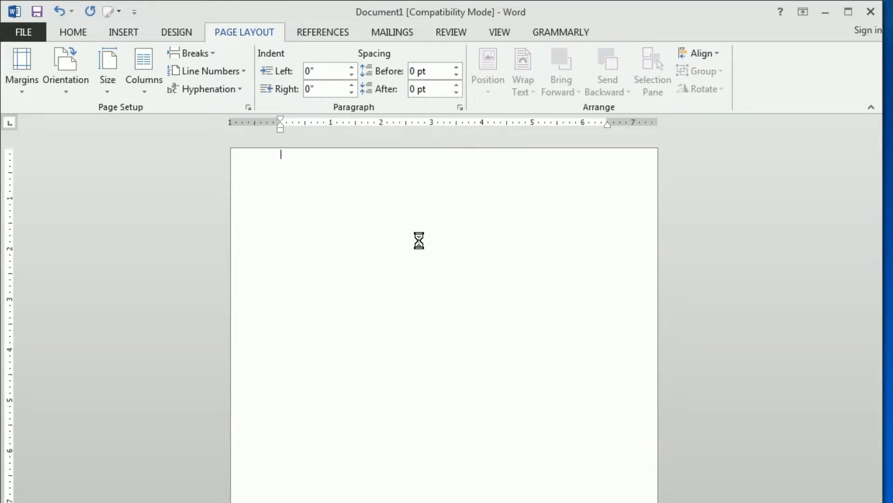
{"action": "left_click", "coordinate": [871, 11]}
{"action": "left_click", "coordinate": [454, 355]}
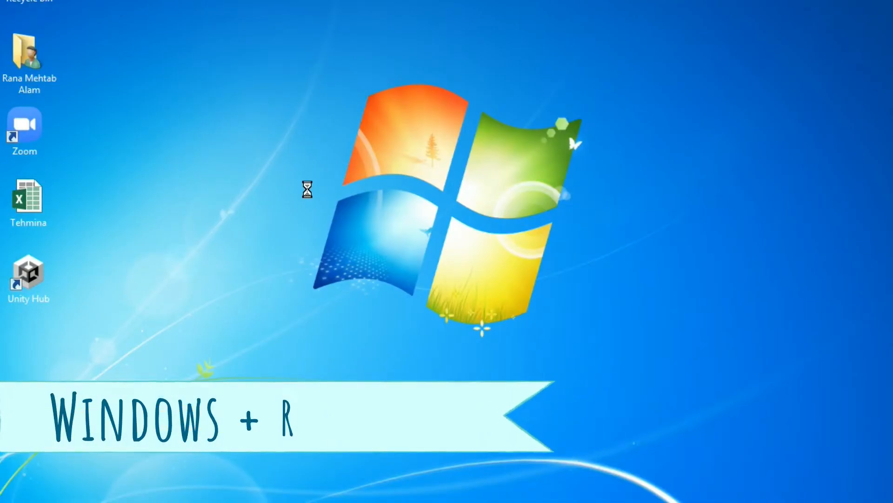
- Open the Registry Editor by running the regedit command
{"action": "key", "text": "super+r"}
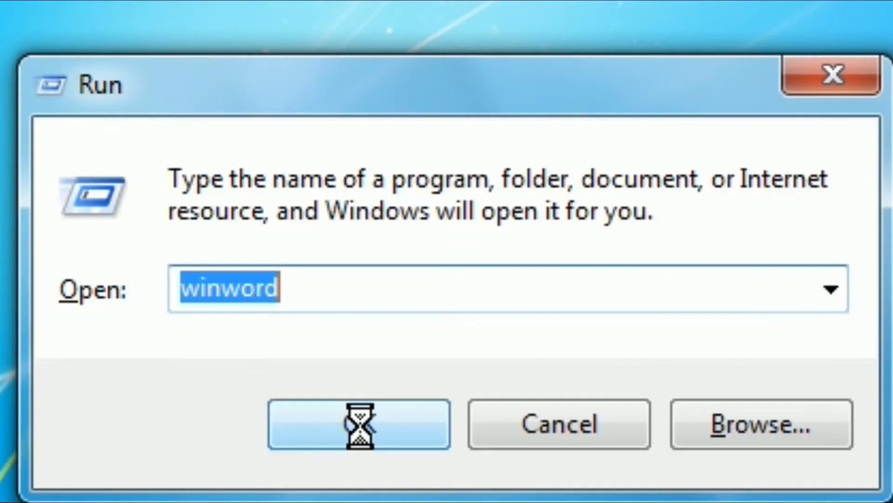
{"action": "type", "text": "re"}
{"action": "key", "text": "Down"}
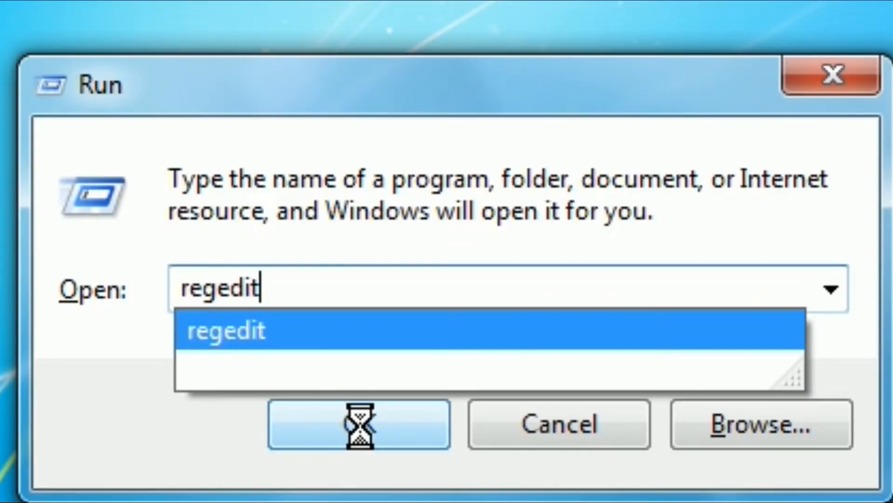
{"action": "key", "text": "Return"}
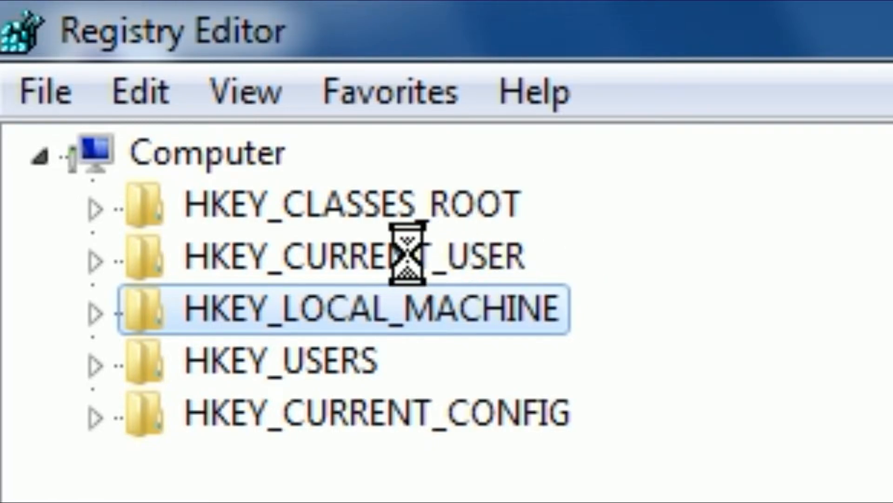
- Expand HKEY_CURRENT_USER, its Software key and the Microsoft key inside it in the registry tree
{"action": "left_click", "coordinate": [95, 262]}
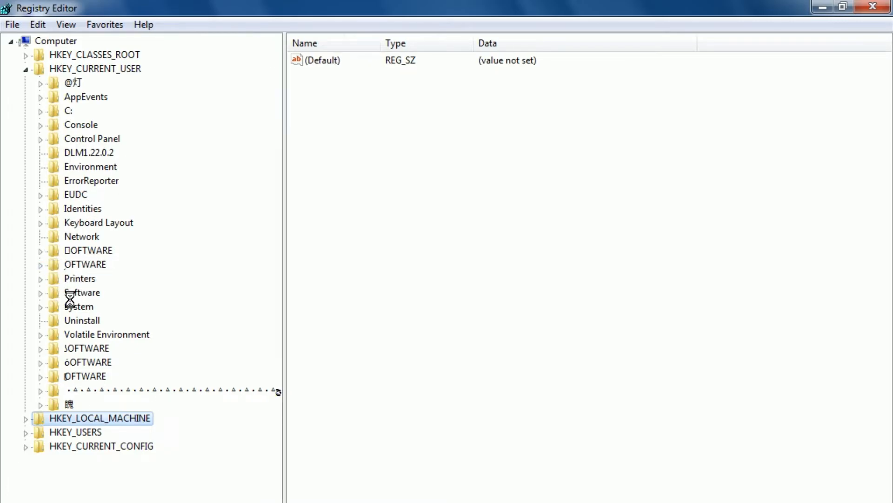
{"action": "left_click", "coordinate": [40, 293]}
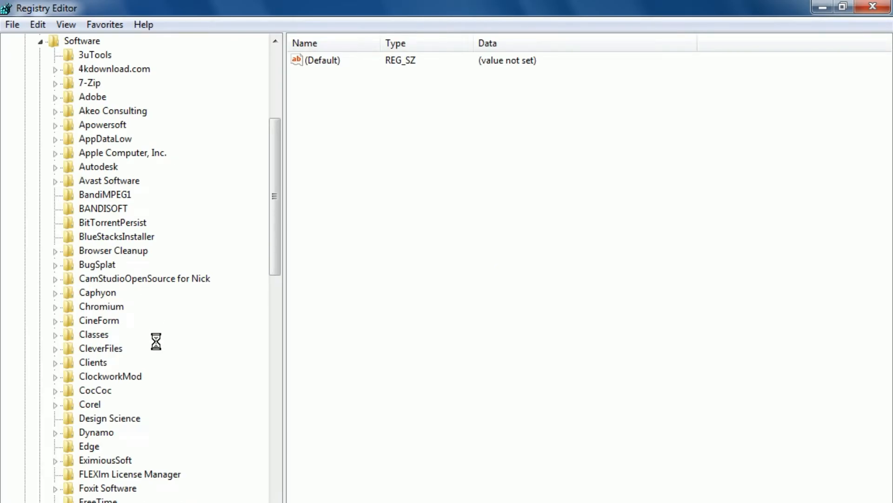
{"action": "scroll", "coordinate": [156, 341], "scroll_direction": "down", "scroll_amount": 3}
{"action": "scroll", "coordinate": [156, 341], "scroll_direction": "down", "scroll_amount": 3}
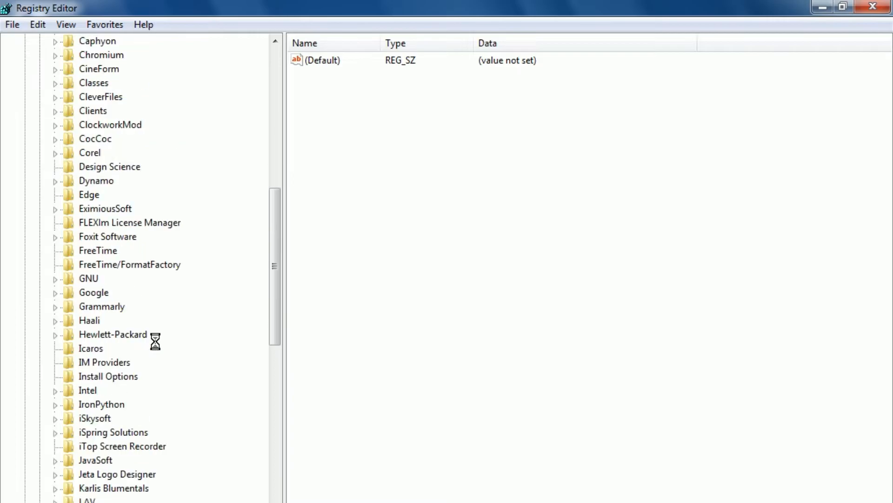
{"action": "scroll", "coordinate": [154, 341], "scroll_direction": "down", "scroll_amount": 7}
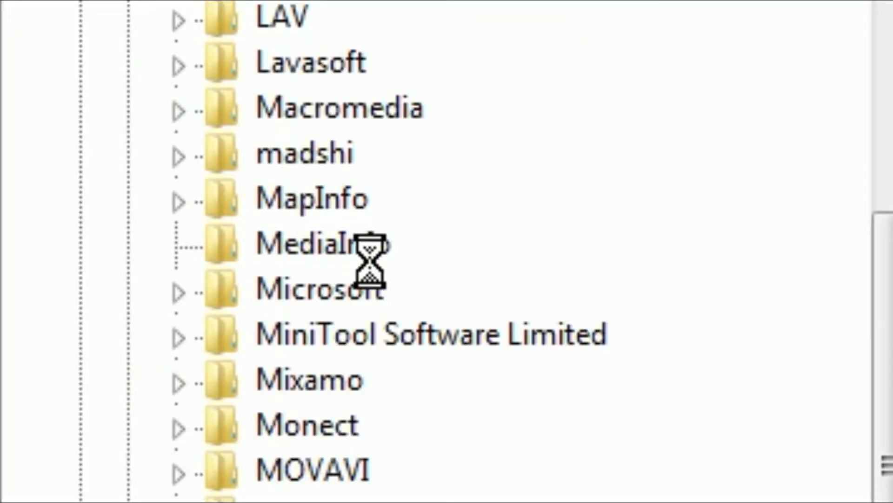
{"action": "left_click", "coordinate": [178, 292]}
- Expand the Office key under Microsoft and its 15.0 subkey
{"action": "scroll", "coordinate": [403, 448], "scroll_direction": "down", "scroll_amount": 3}
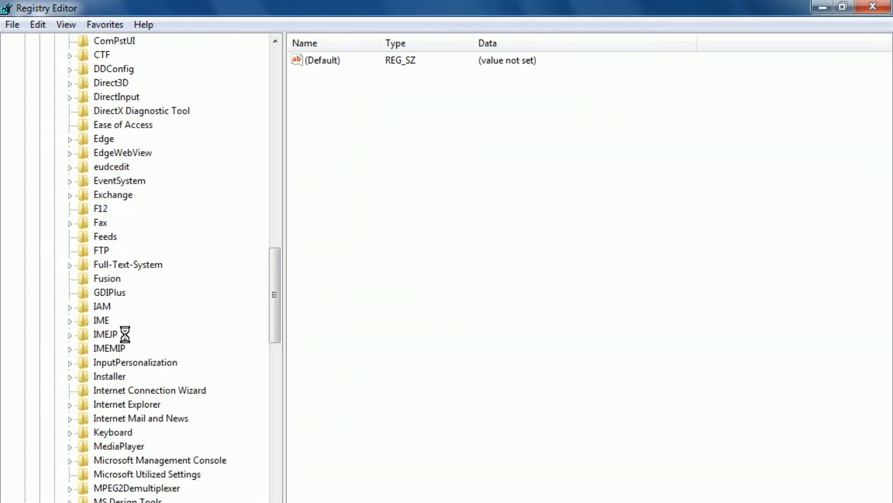
{"action": "scroll", "coordinate": [404, 448], "scroll_direction": "up", "scroll_amount": 4}
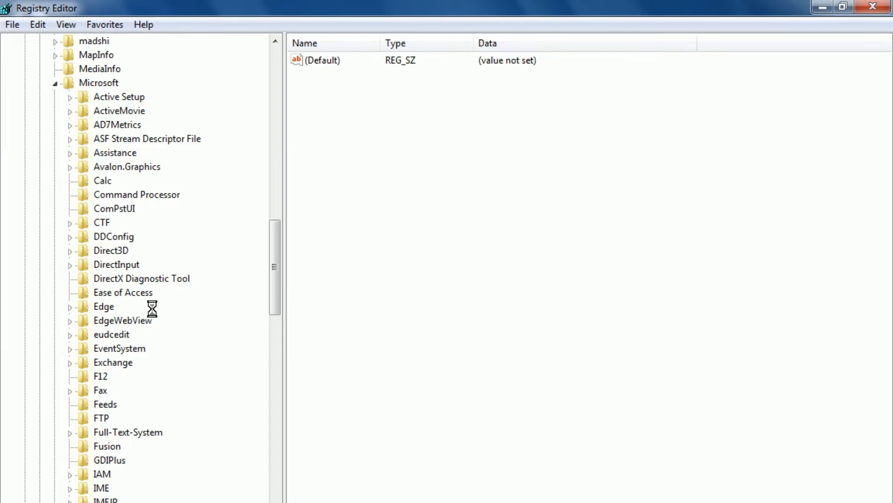
{"action": "scroll", "coordinate": [152, 309], "scroll_direction": "down", "scroll_amount": 2}
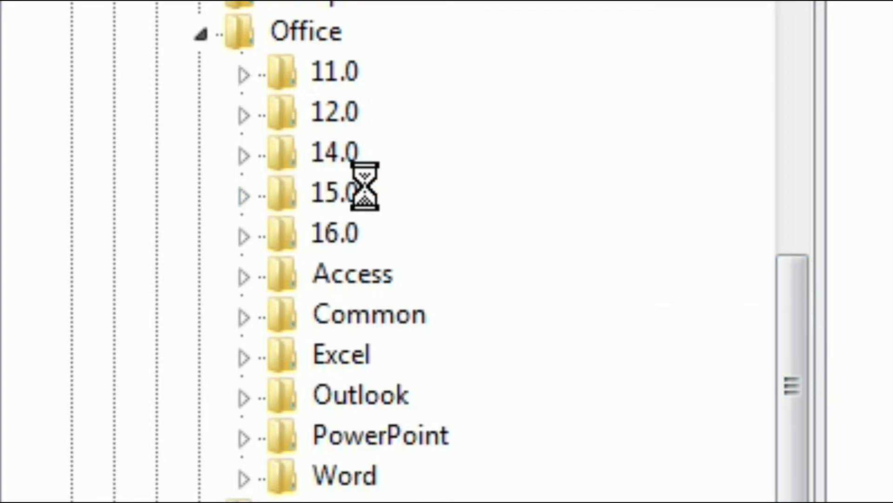
{"action": "left_click", "coordinate": [243, 196]}
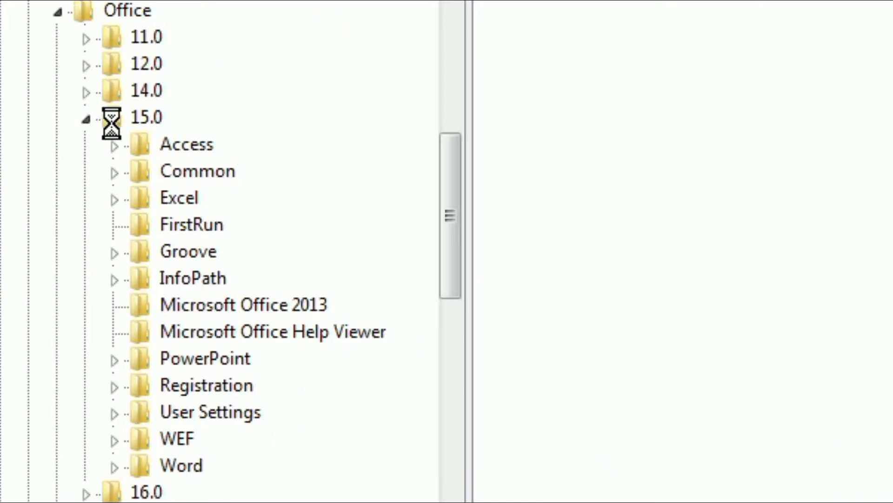
- Permanently delete the Word key under Office 15.0 and close the Registry Editor
{"action": "left_click", "coordinate": [175, 461]}
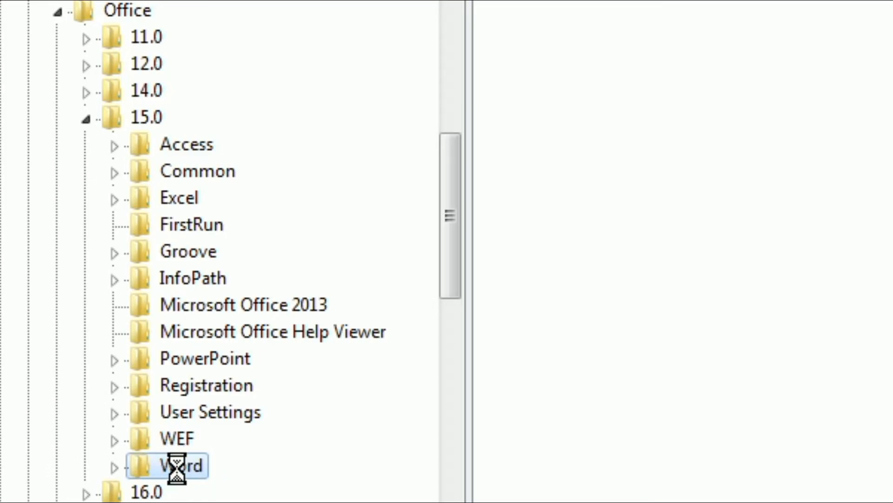
{"action": "right_click", "coordinate": [176, 468]}
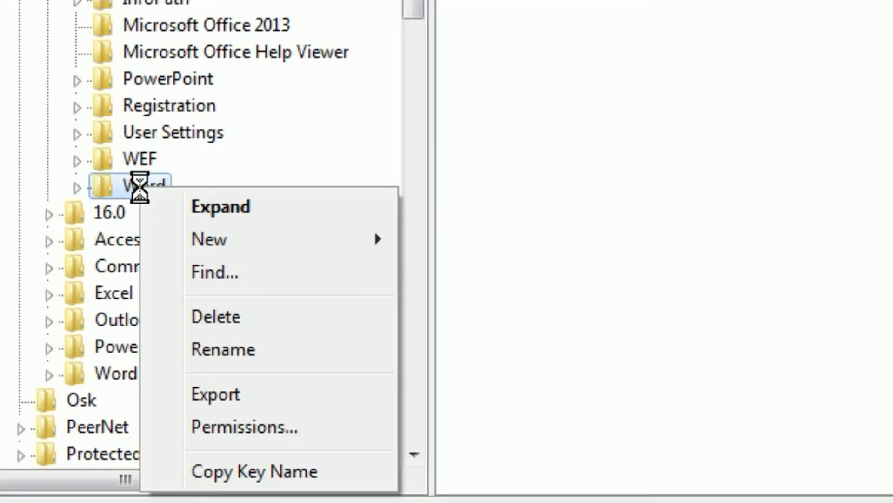
{"action": "left_click", "coordinate": [226, 316]}
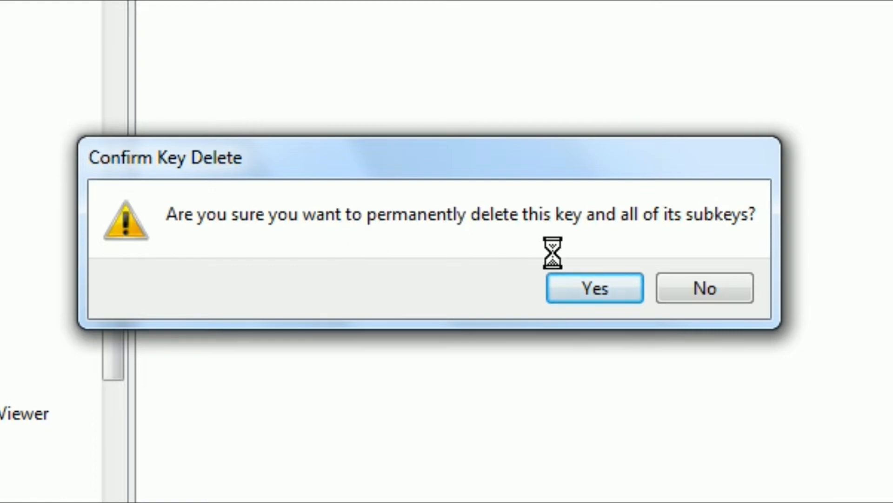
{"action": "left_click", "coordinate": [582, 289]}
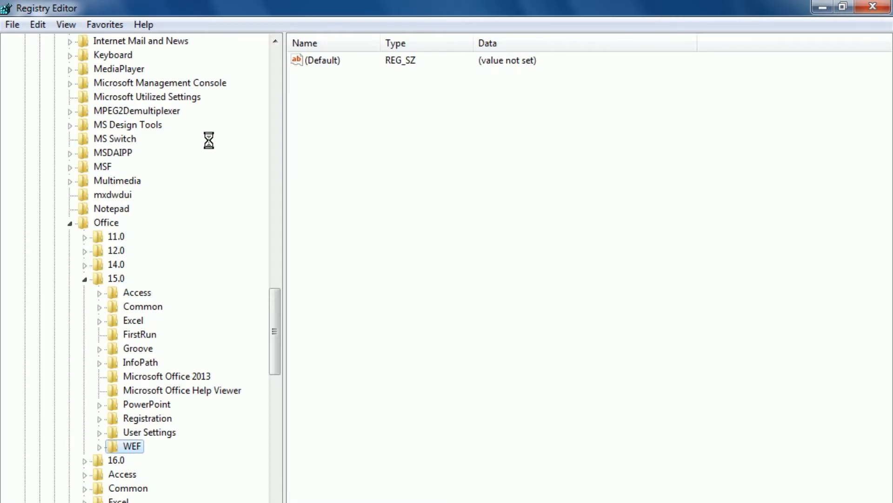
{"action": "left_click", "coordinate": [873, 7]}
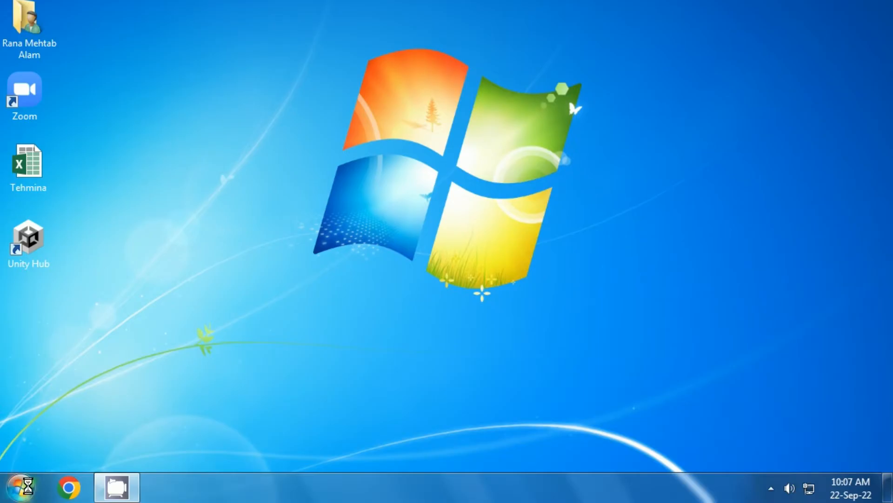
- Start a blank document in Word 2013 and display the ruler
{"action": "left_click", "coordinate": [19, 484]}
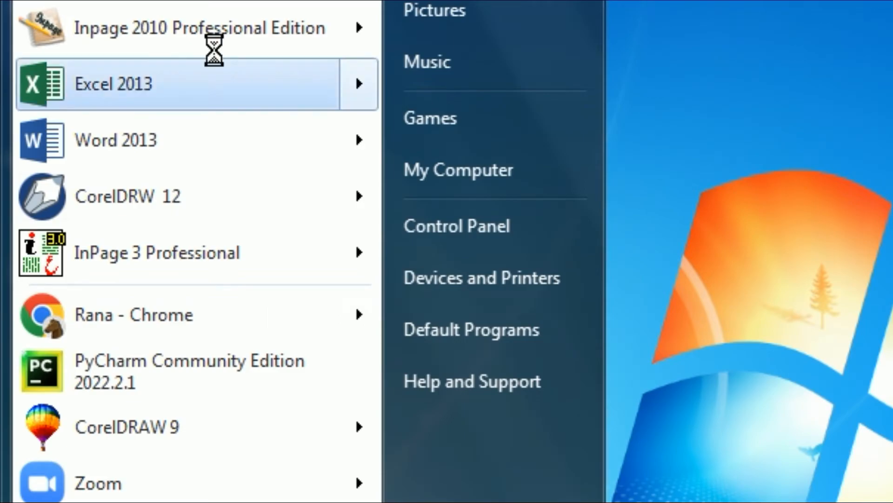
{"action": "left_click", "coordinate": [125, 140]}
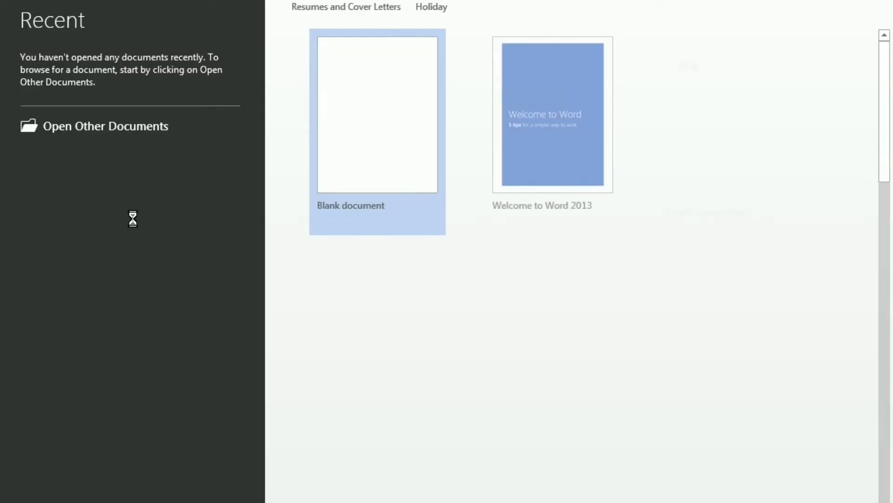
{"action": "left_click", "coordinate": [365, 120]}
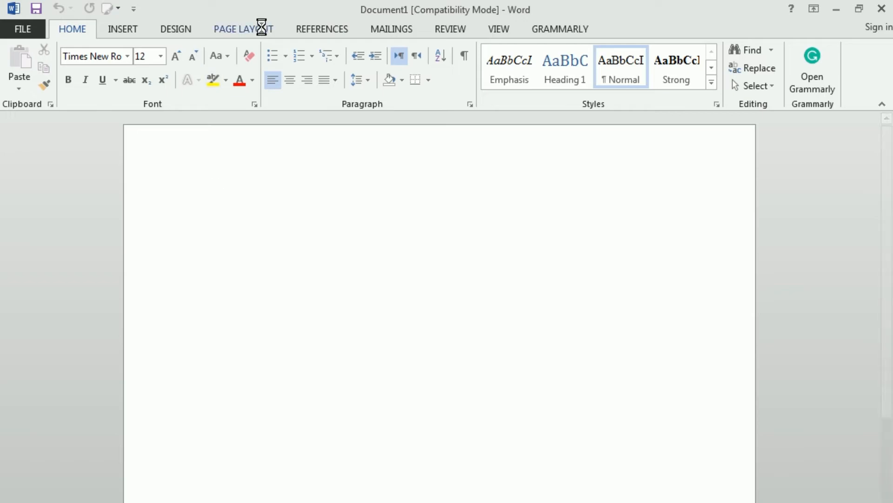
{"action": "left_click", "coordinate": [501, 31]}
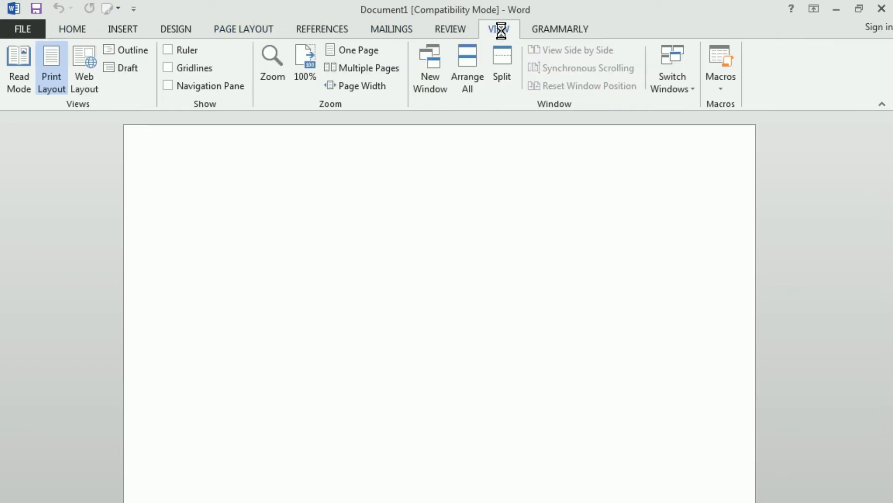
{"action": "left_click", "coordinate": [184, 51]}
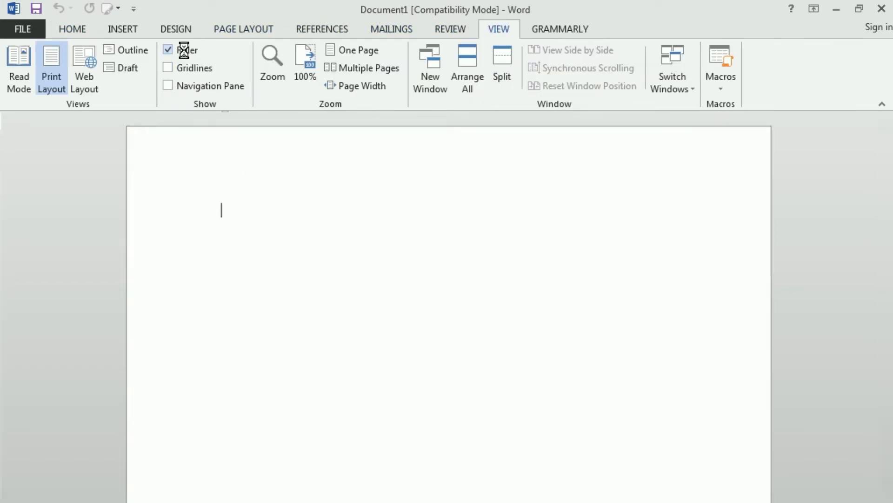